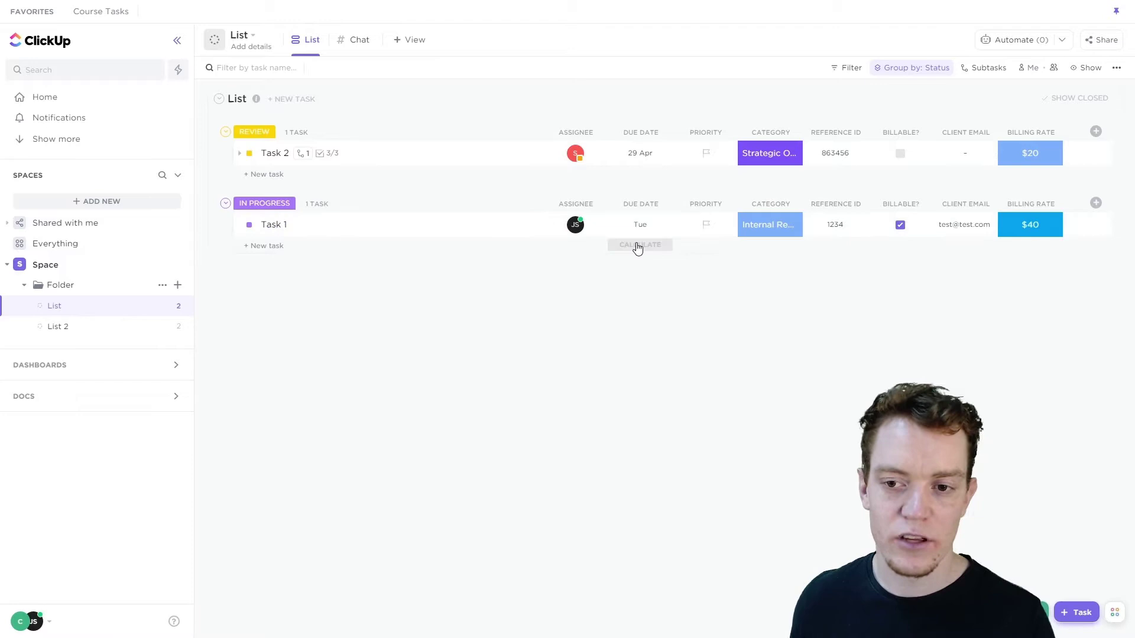
Open Task 1's details, minimize it, and browse List 2 before returning to List 1.
left_click(494, 227)
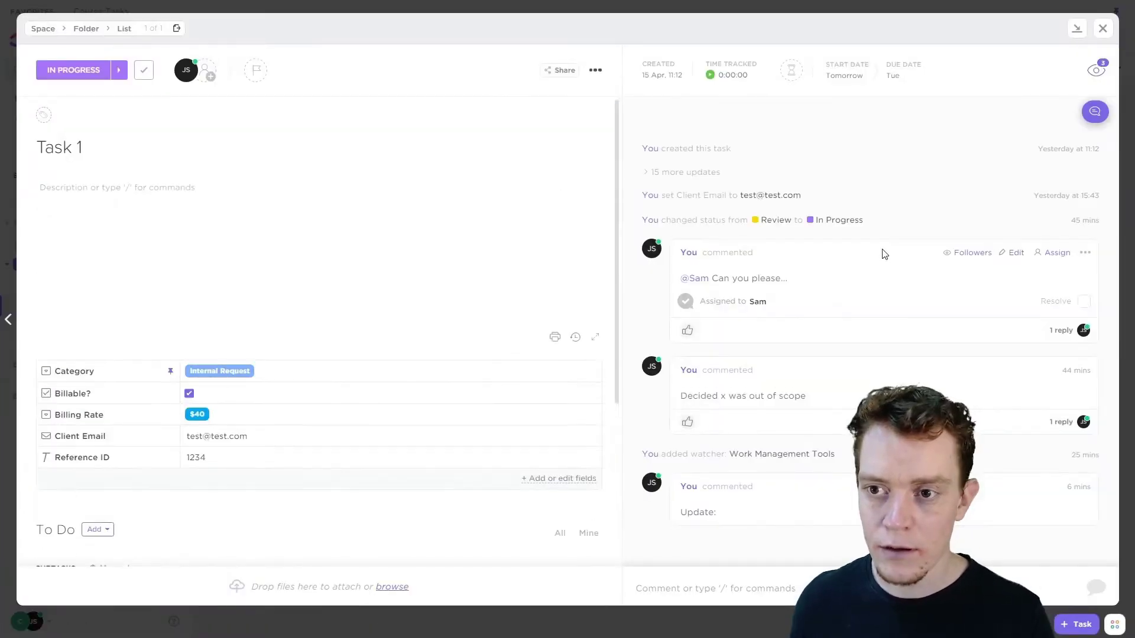
left_click(1079, 29)
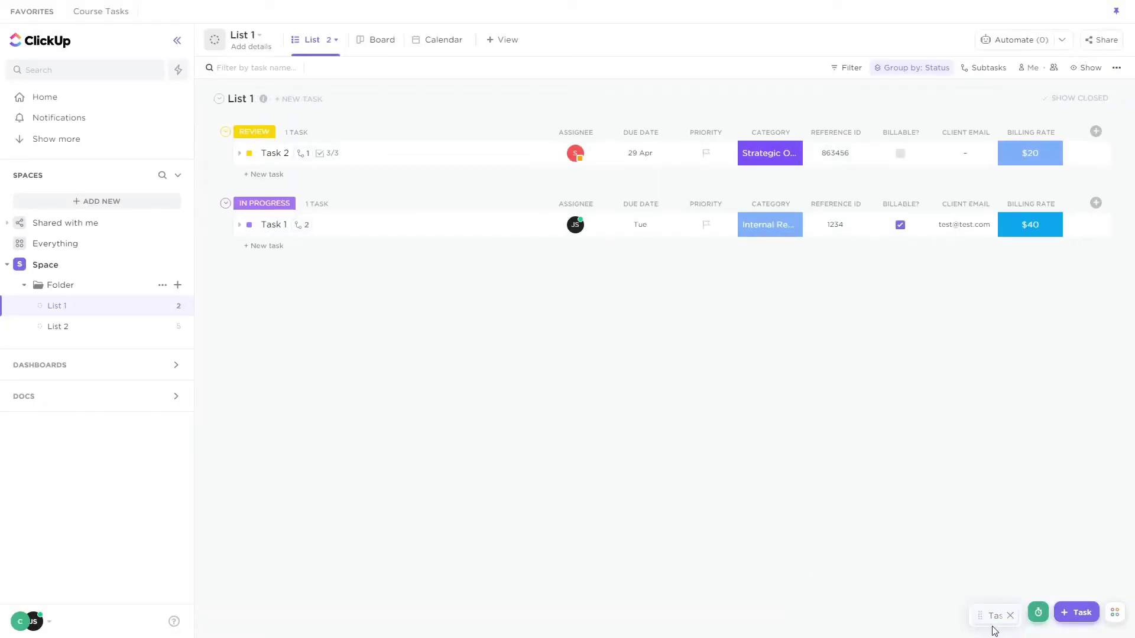
left_click(80, 330)
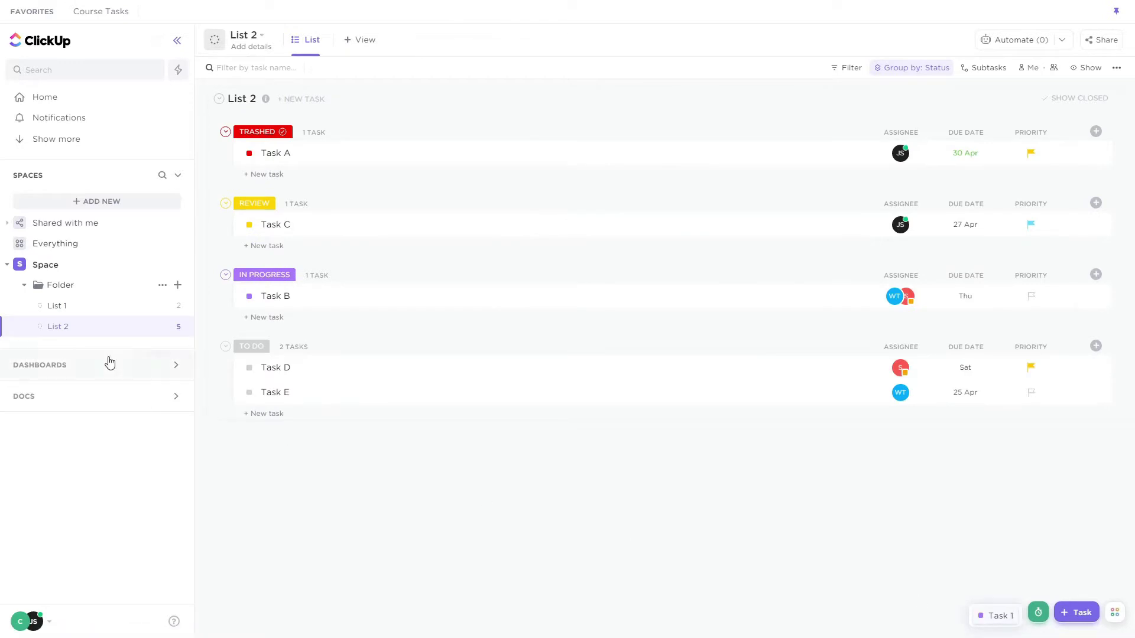
left_click(93, 313)
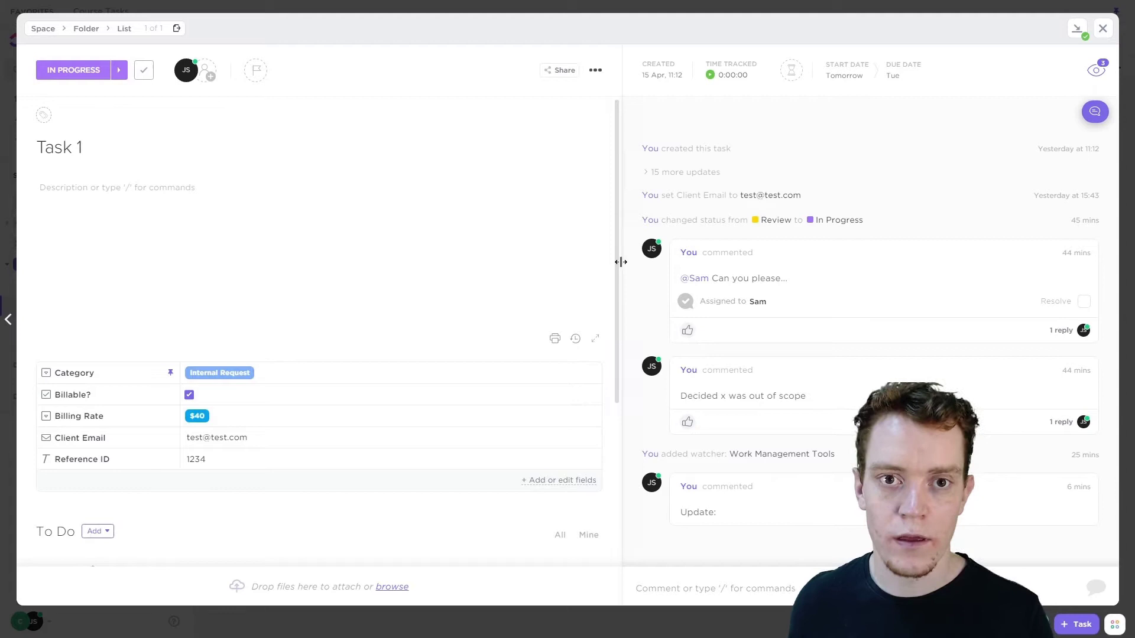
Start Task 1's timer, stop it after four seconds, and restart it without adding tags.
left_click(710, 75)
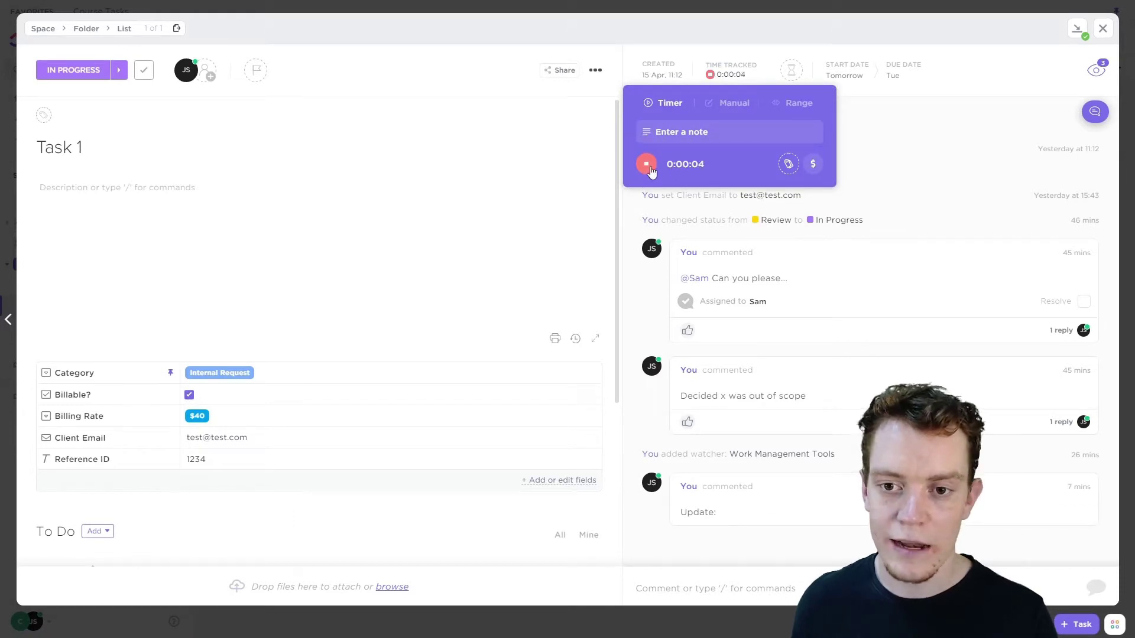
left_click(646, 164)
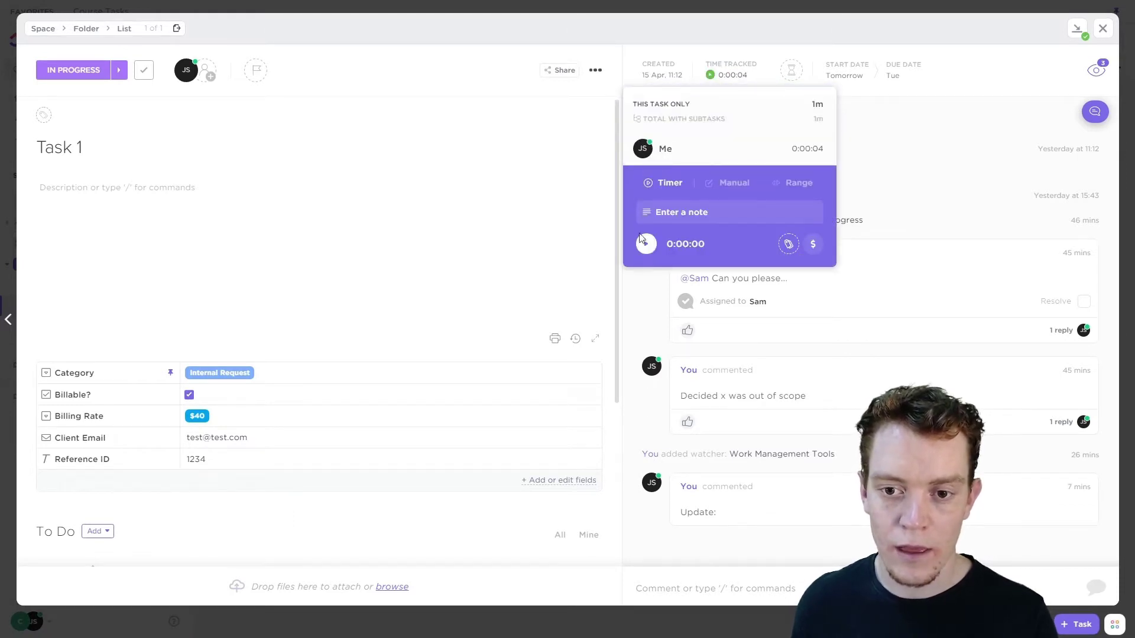
left_click(646, 244)
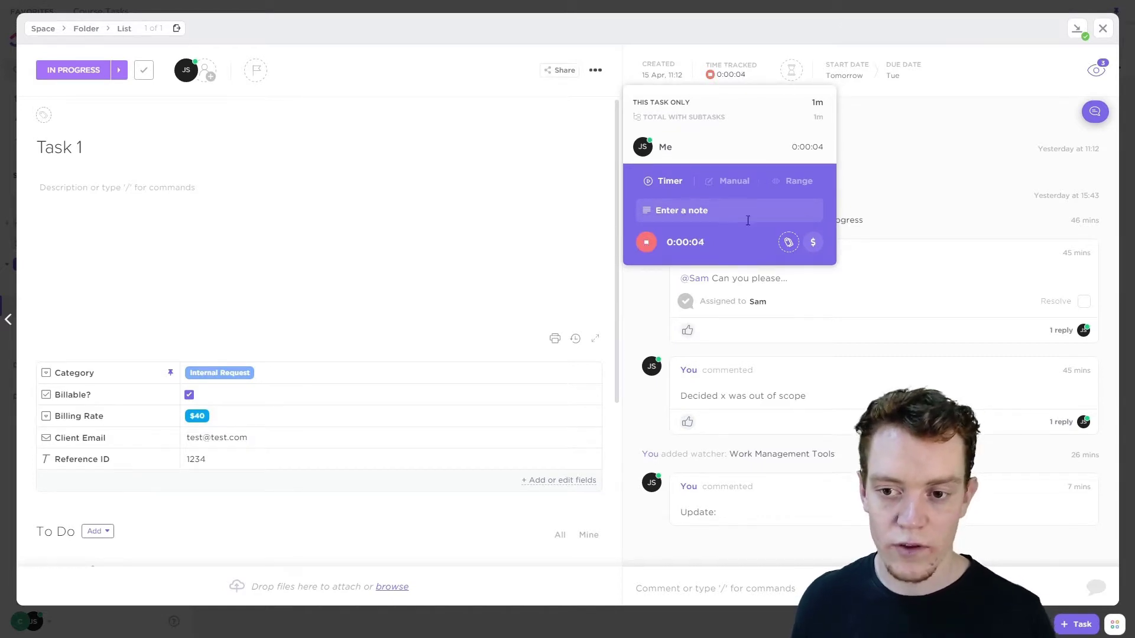
left_click(788, 243)
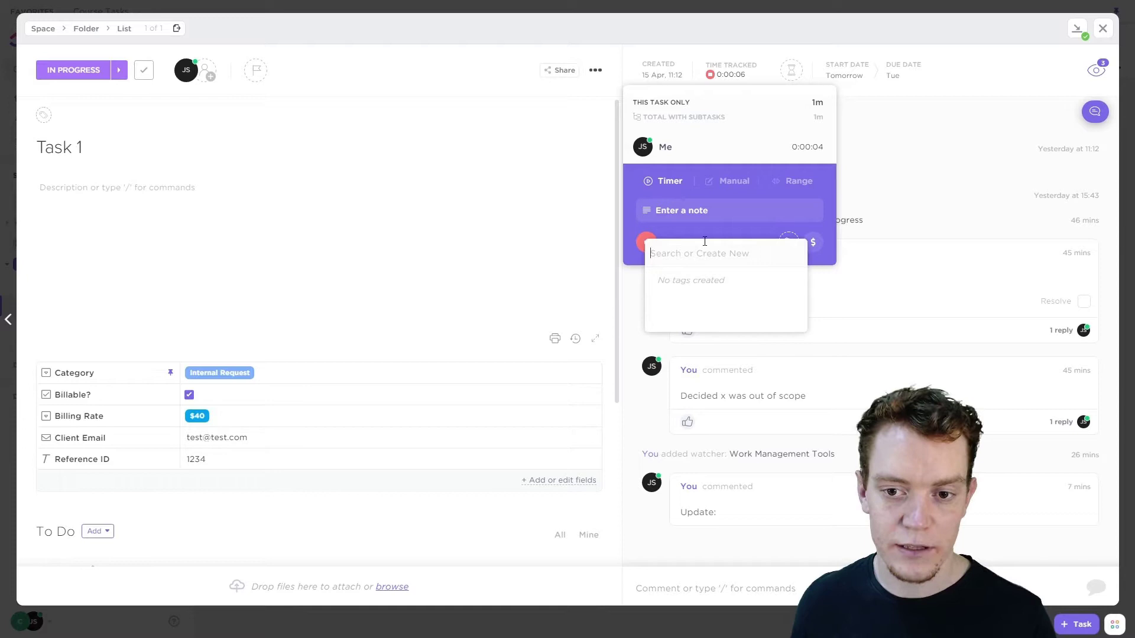
left_click(735, 232)
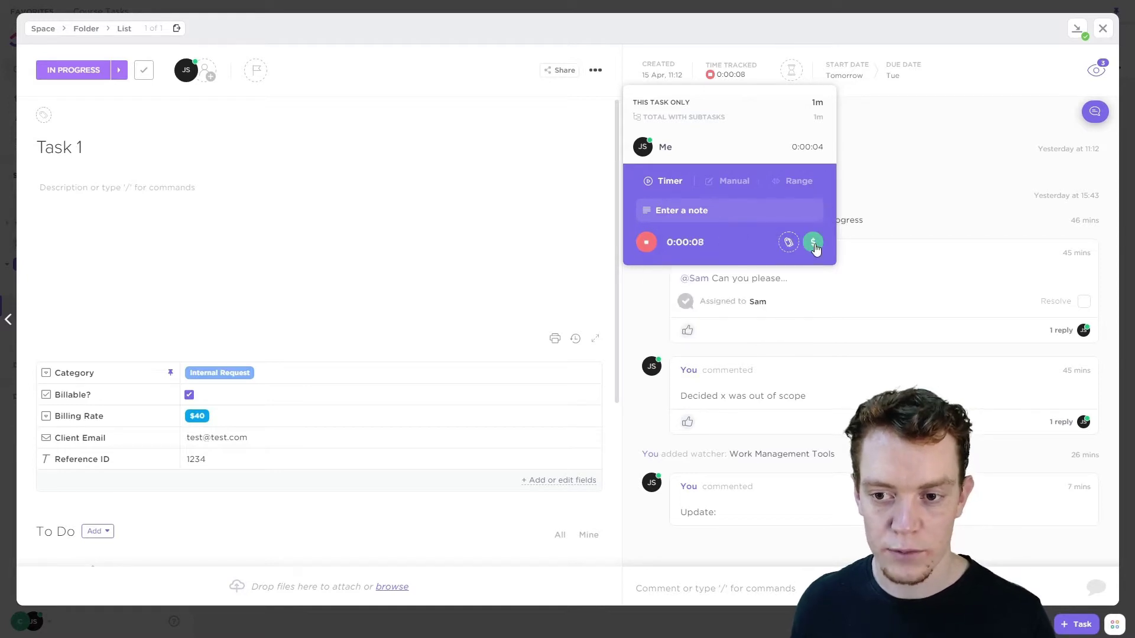
left_click(881, 126)
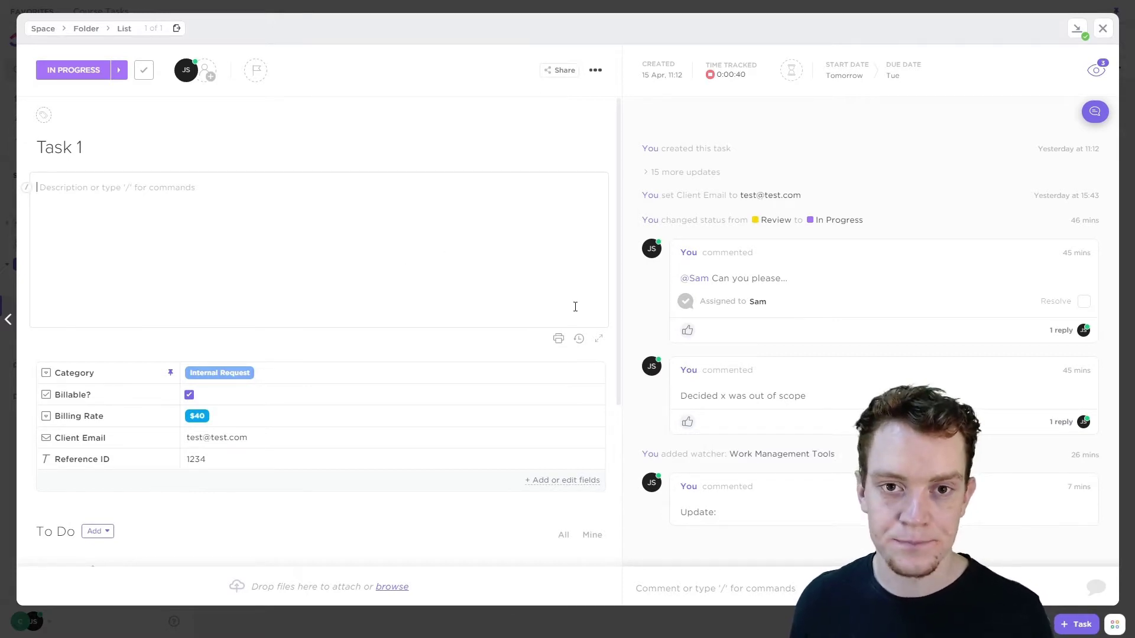
scroll(377, 344, "down", 4)
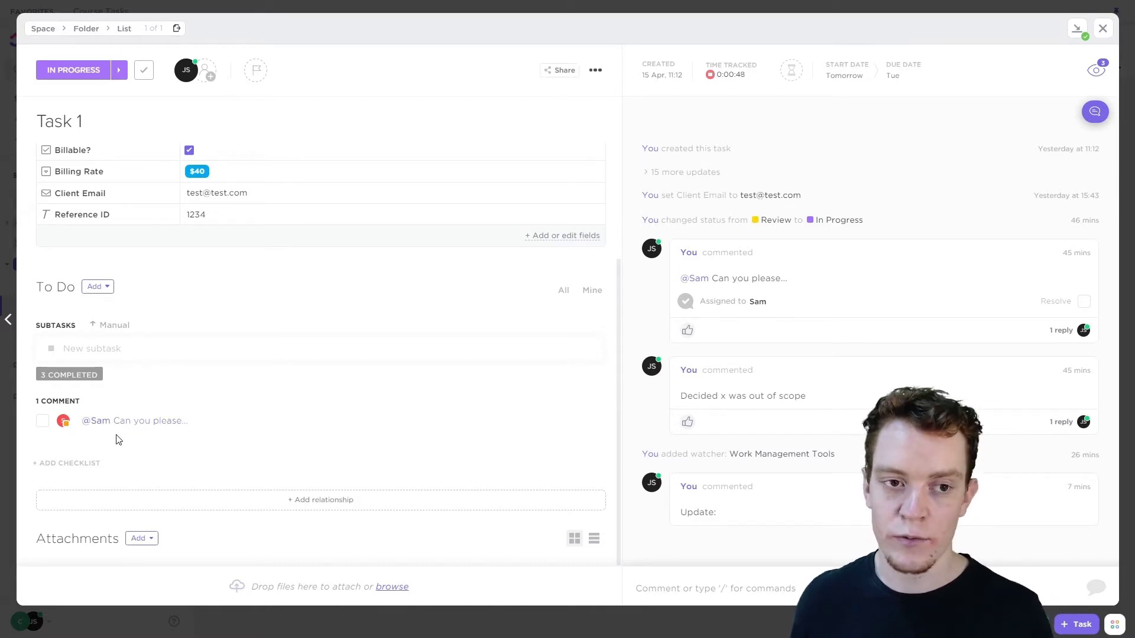
mouse_move(956, 279)
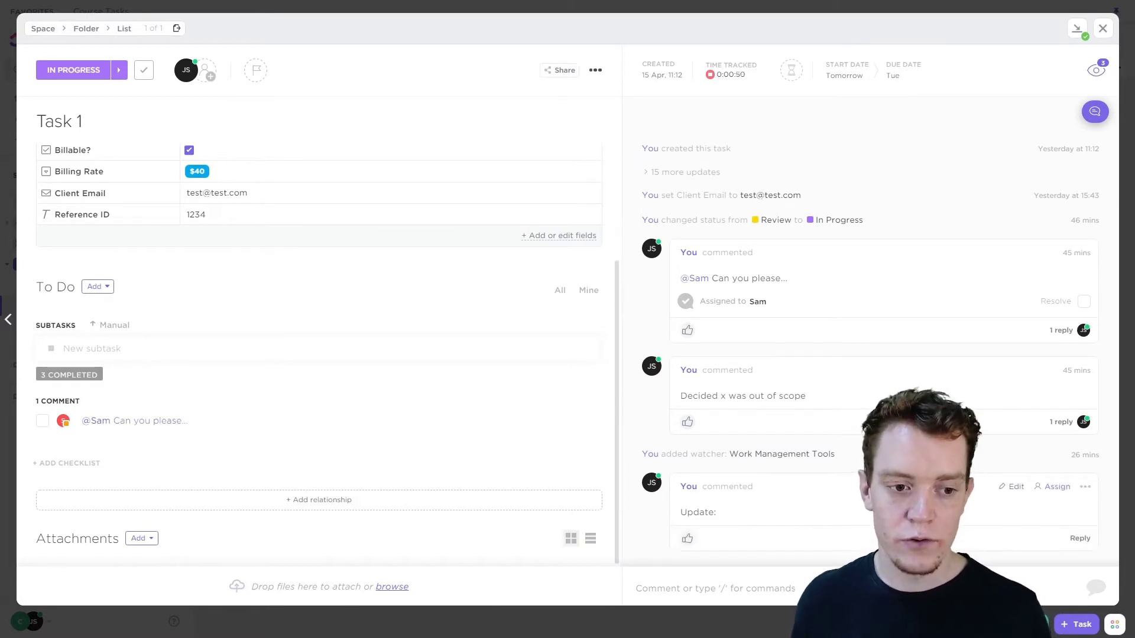
Show the completed subtasks and set Subtask 1.2 and Subtask 1.1 back to TO DO.
left_click(72, 376)
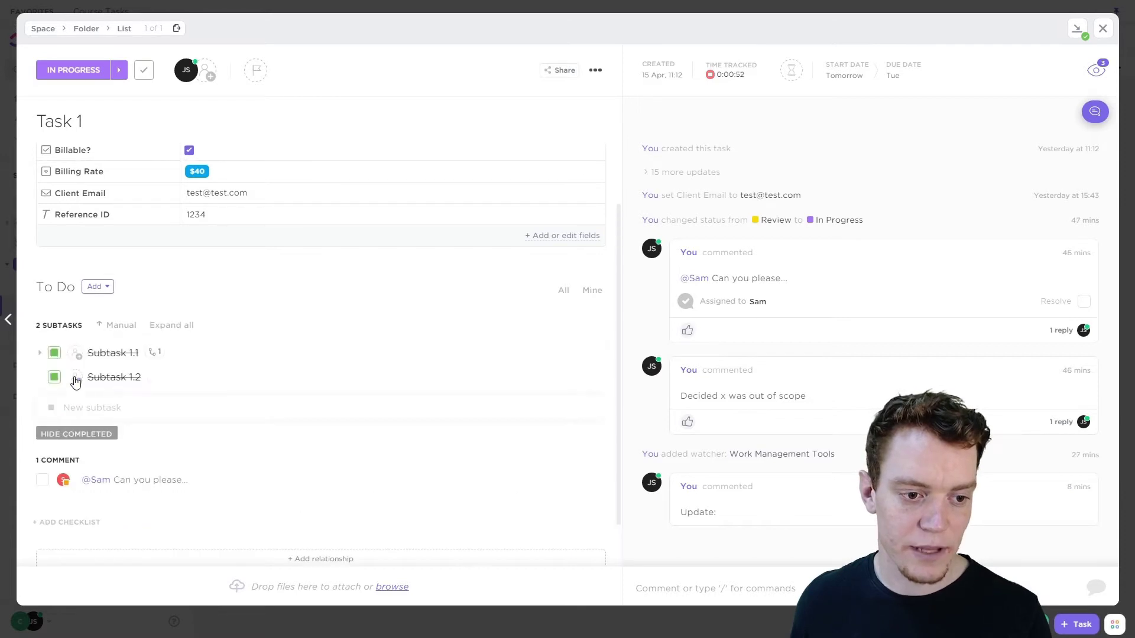
left_click(54, 377)
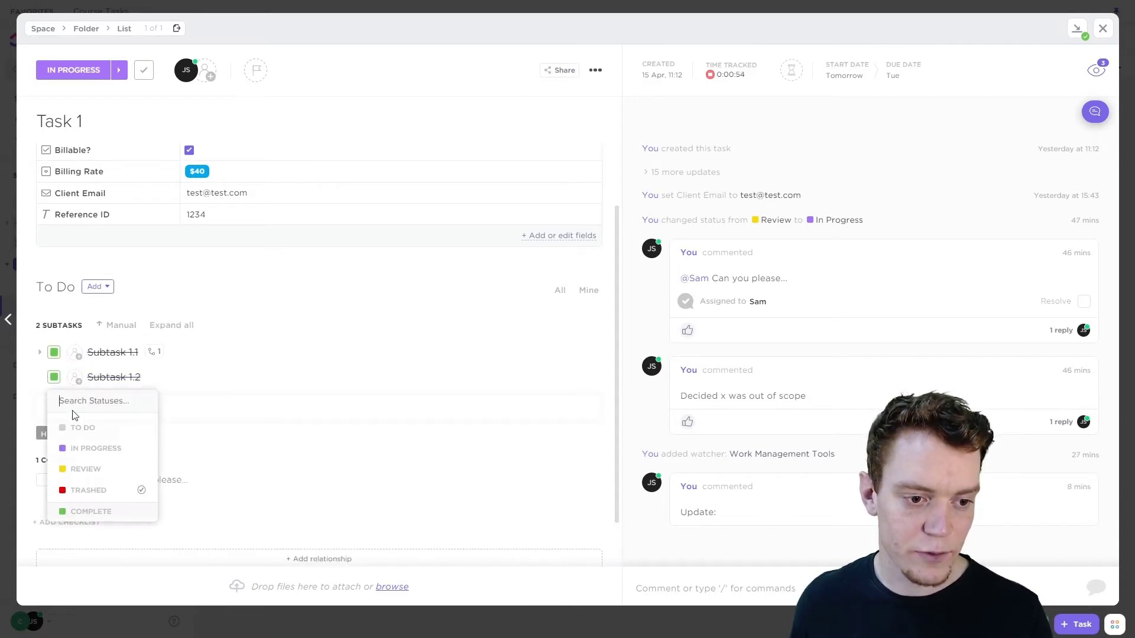
left_click(77, 427)
left_click(54, 352)
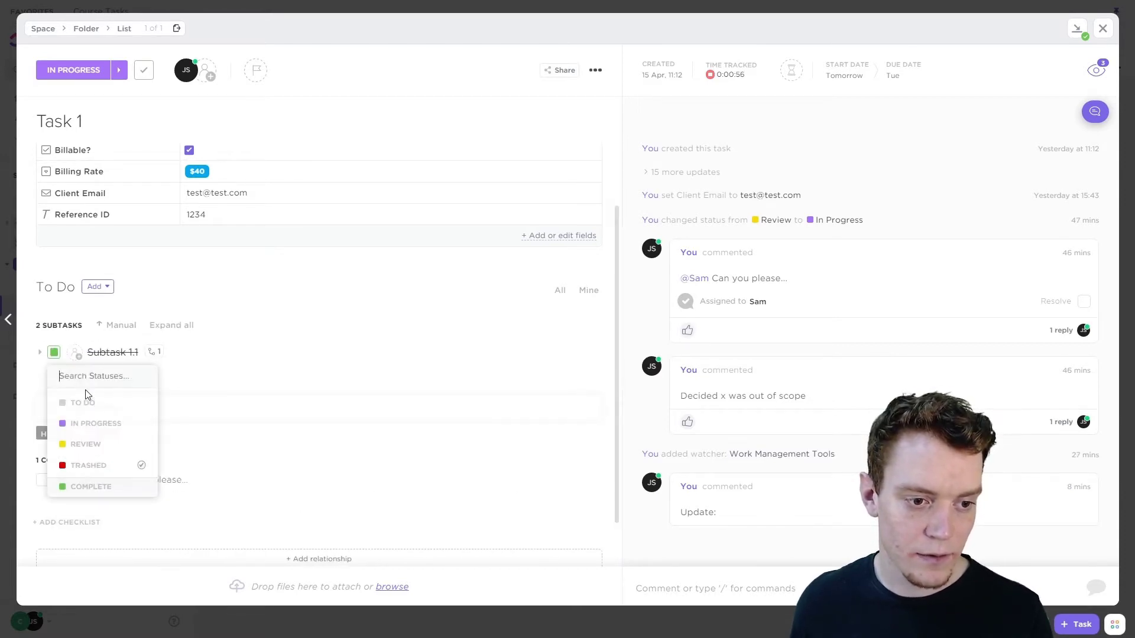
left_click(84, 399)
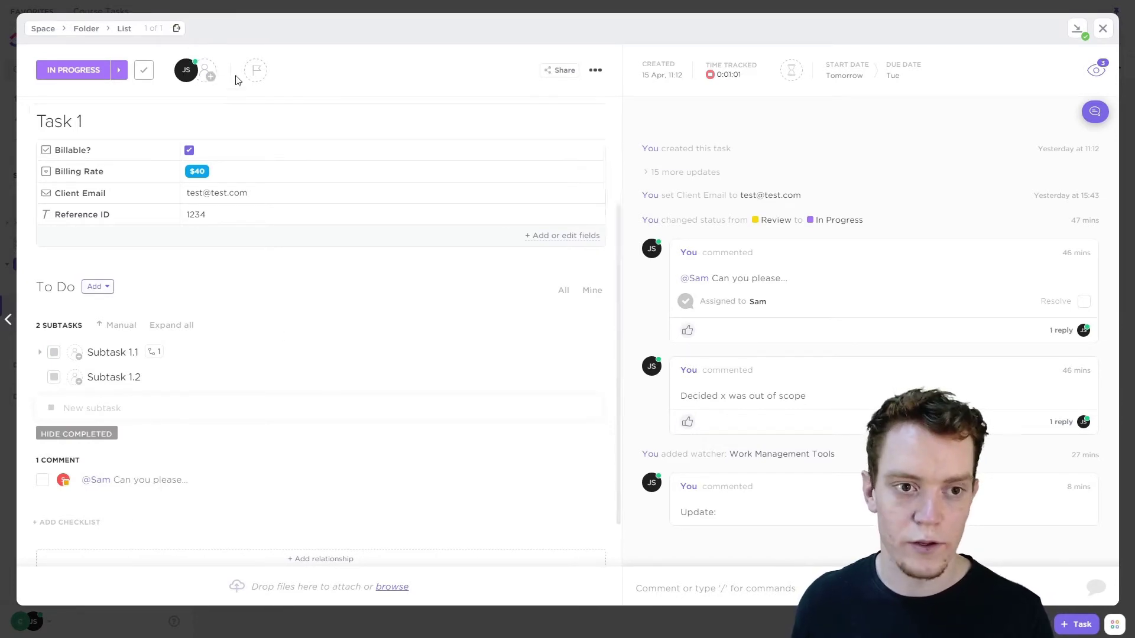
Assign Subtask 1.2 to me and re-add me as Task 1's assignee.
left_click(192, 62)
left_click(75, 377)
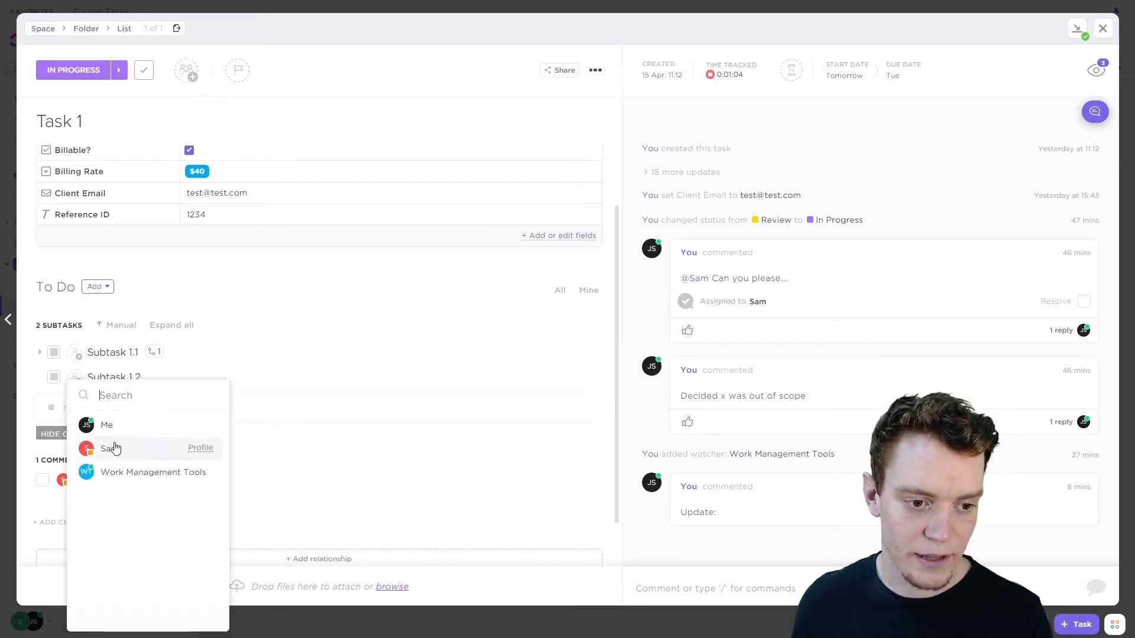
left_click(115, 423)
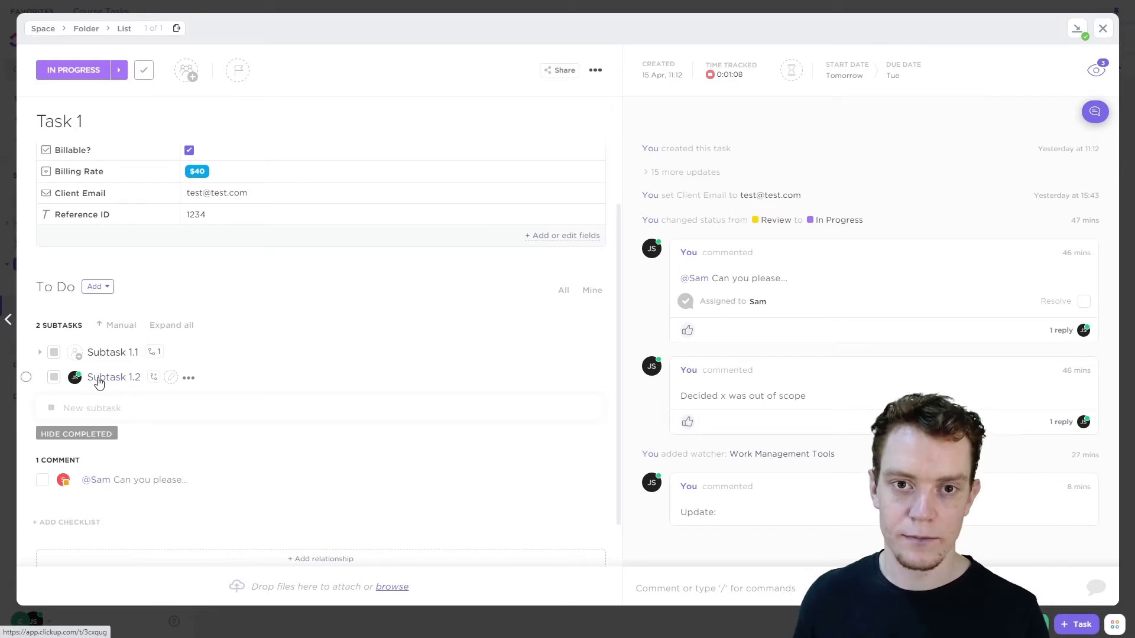
left_click(187, 72)
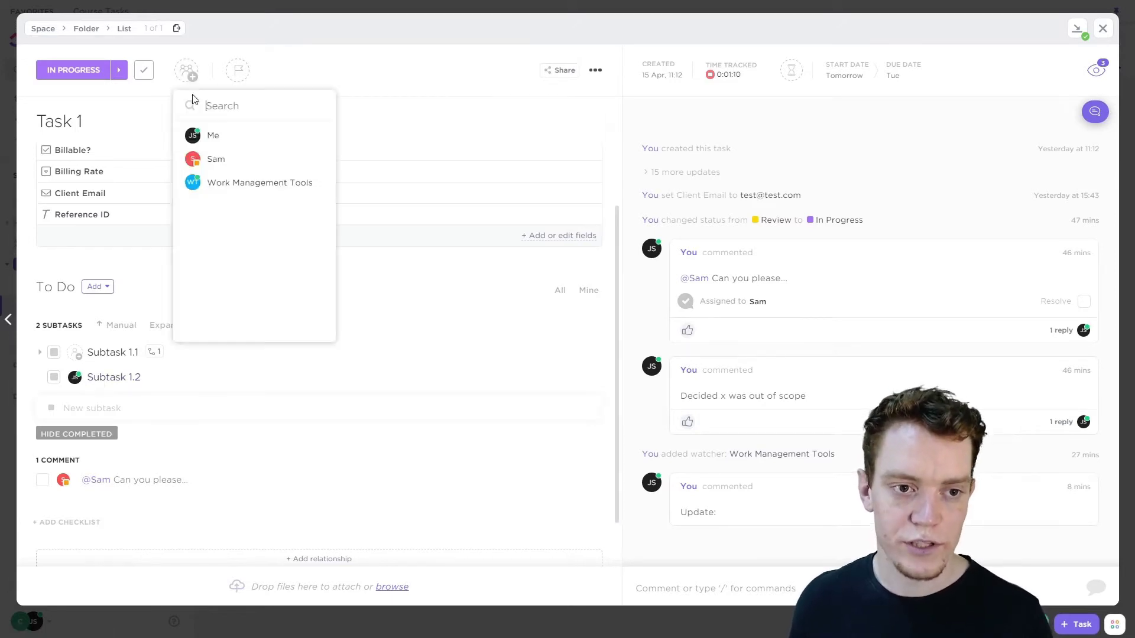
left_click(229, 137)
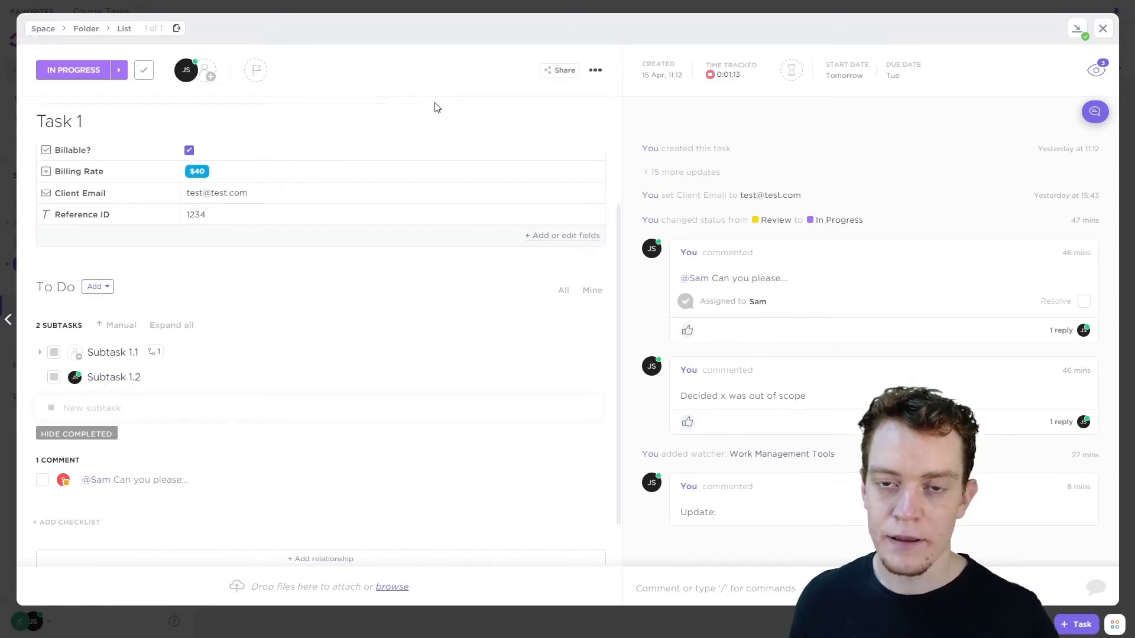
left_click(701, 572)
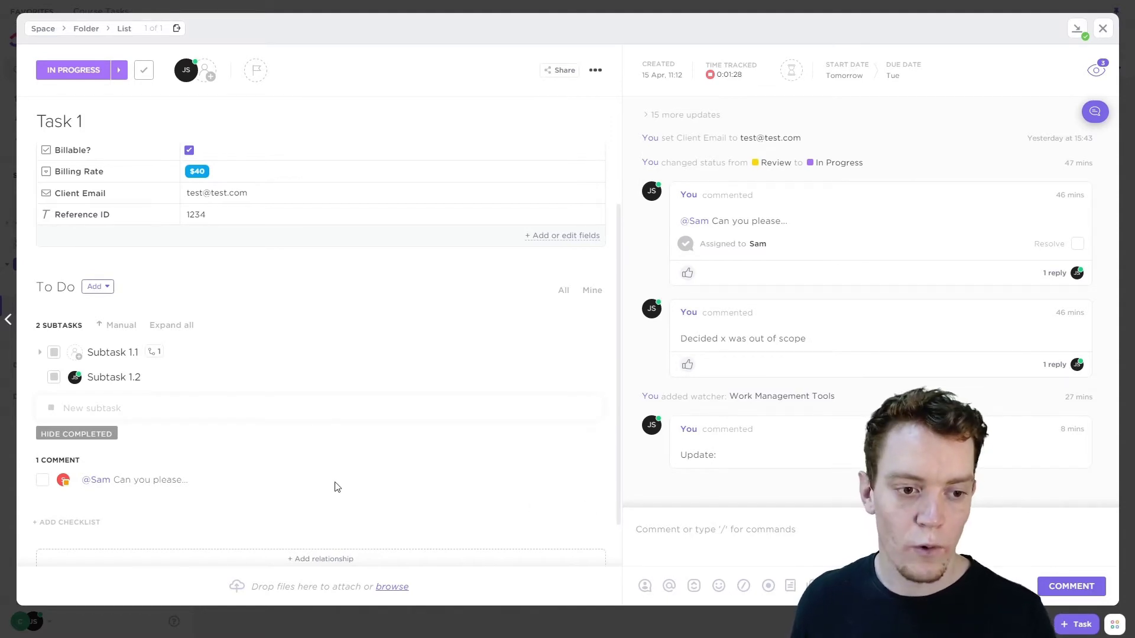
Choose Client Request in Task 1's Category field and $60 in its Billing Rate field.
scroll(266, 324, "up", 3)
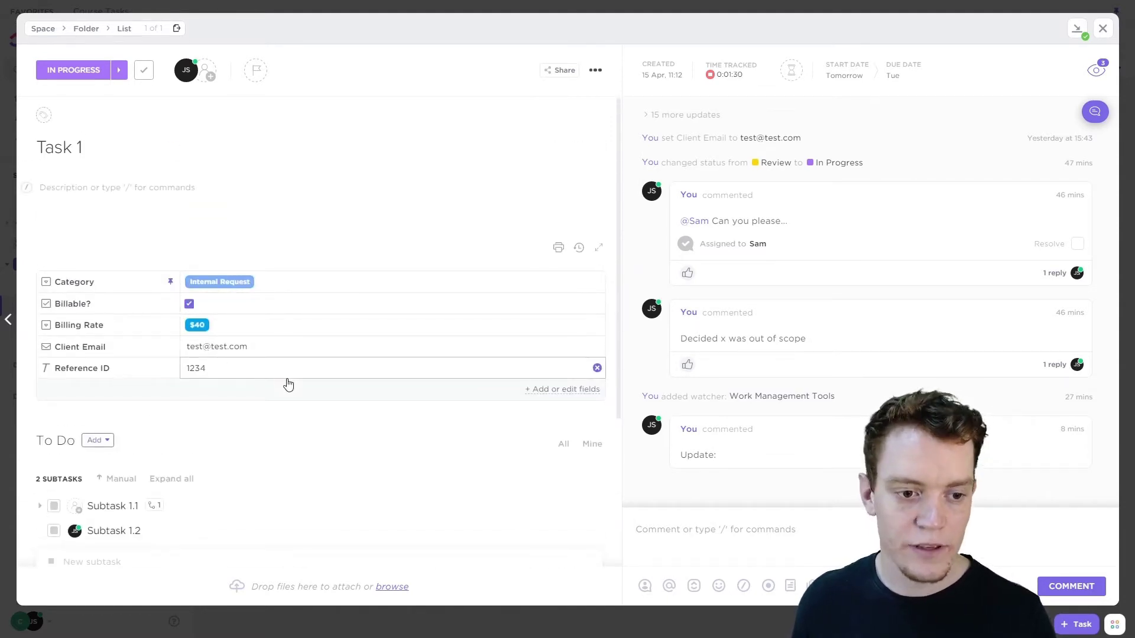
left_click(259, 283)
left_click(267, 386)
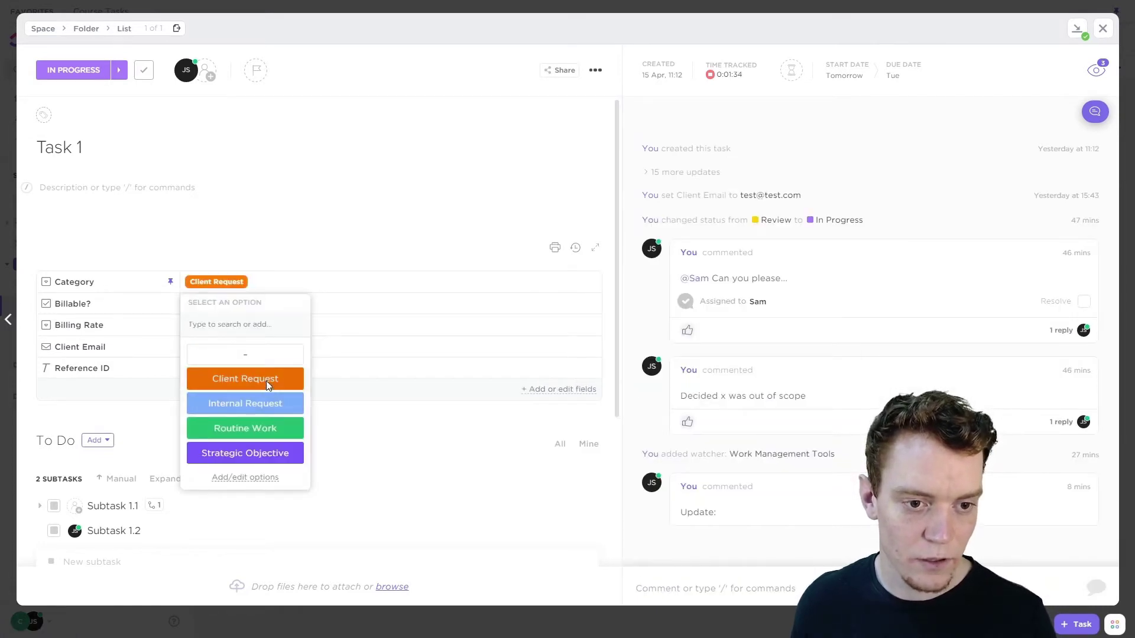
left_click(202, 331)
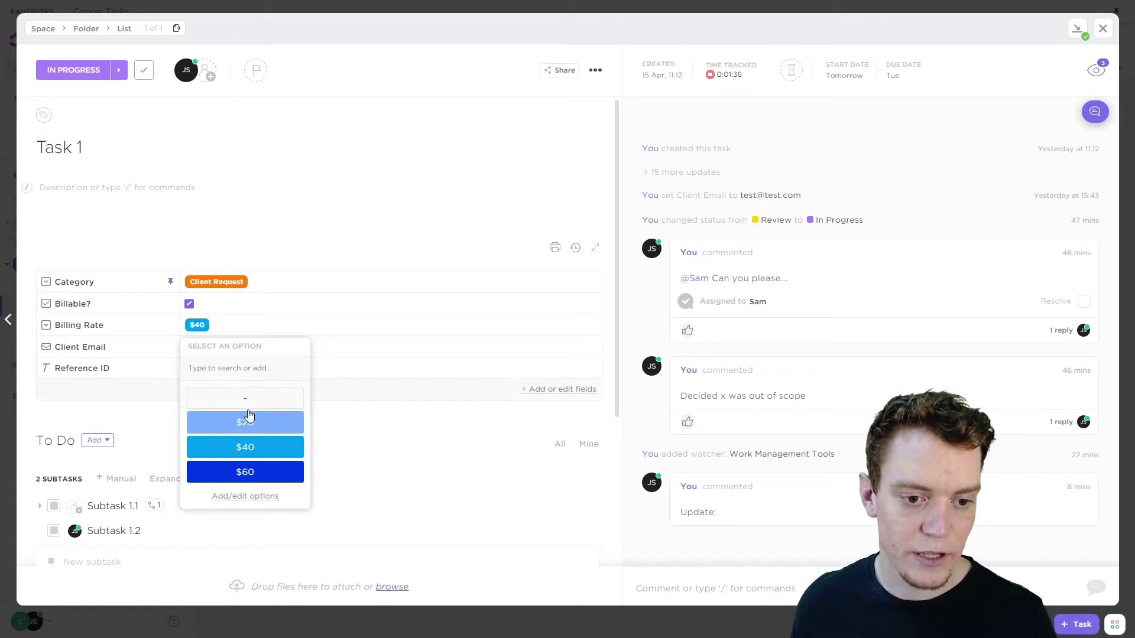
left_click(241, 473)
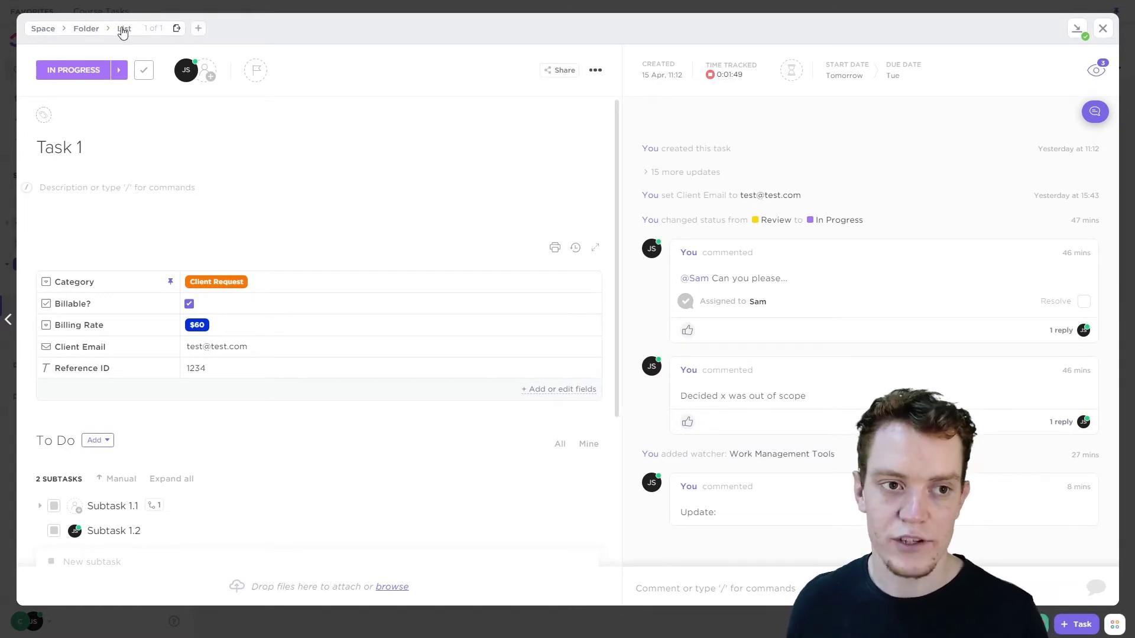
left_click(176, 28)
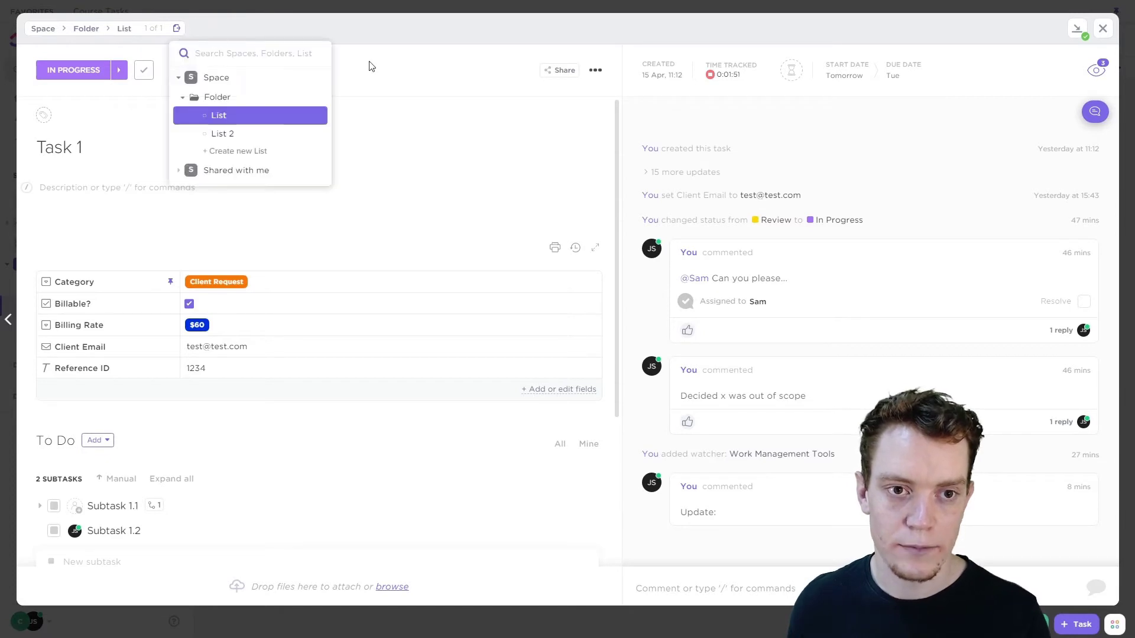
left_click(424, 48)
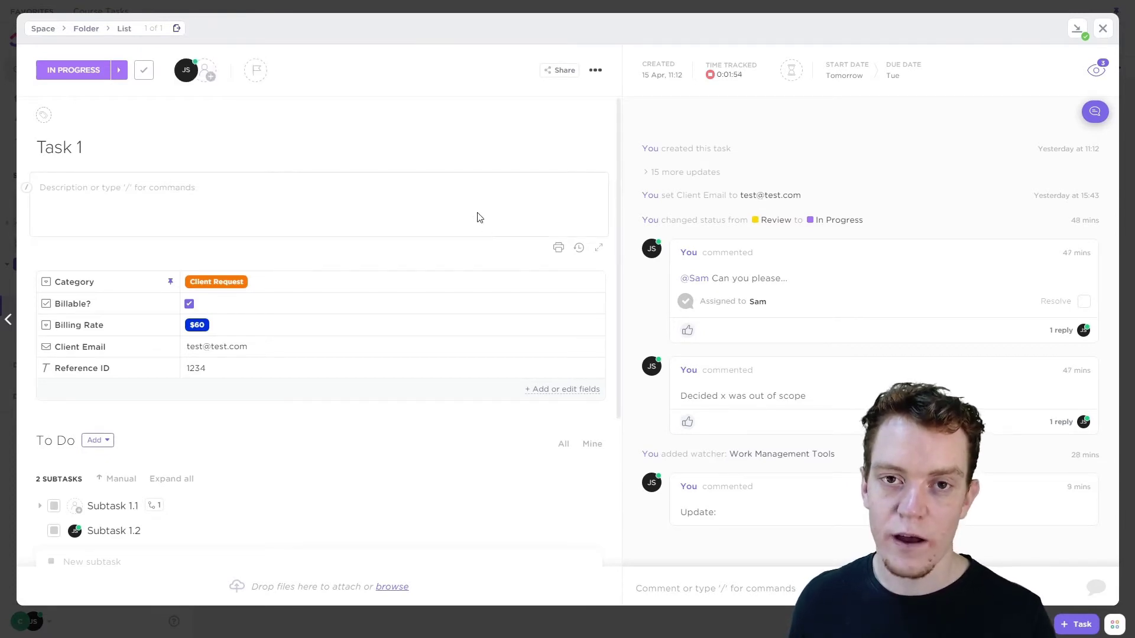
scroll(471, 238, "down", 4)
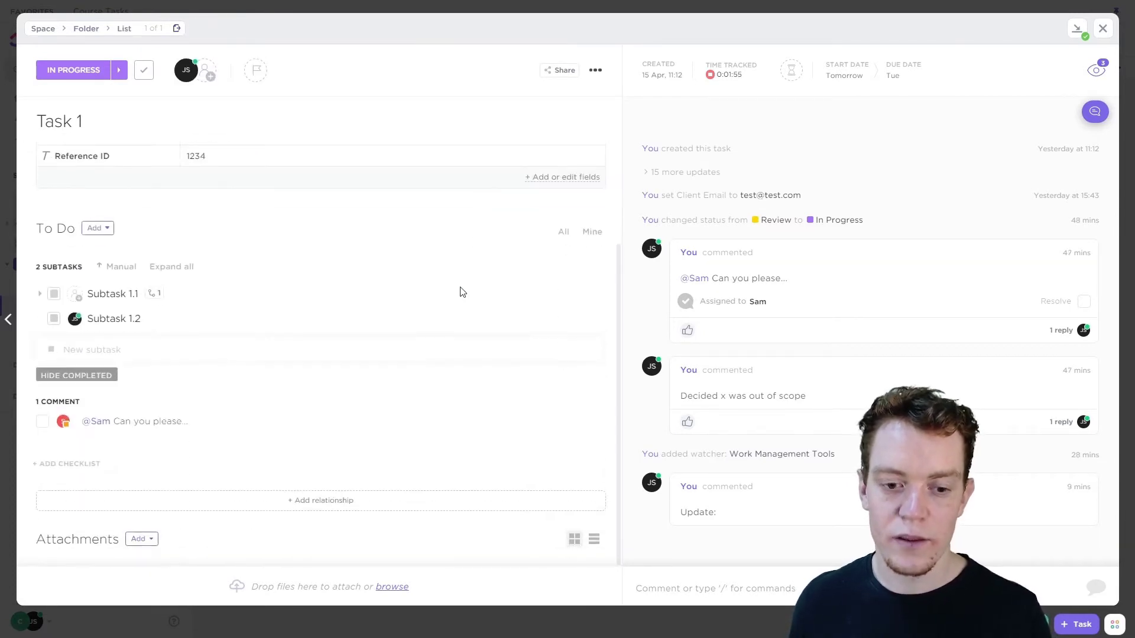
left_click(151, 541)
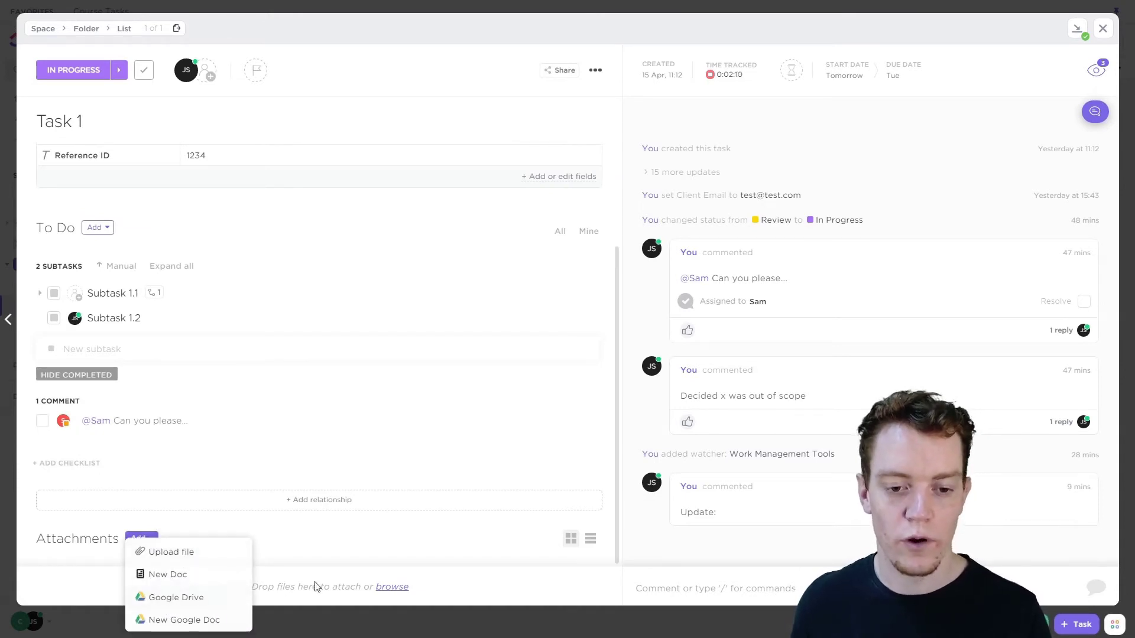
left_click(371, 558)
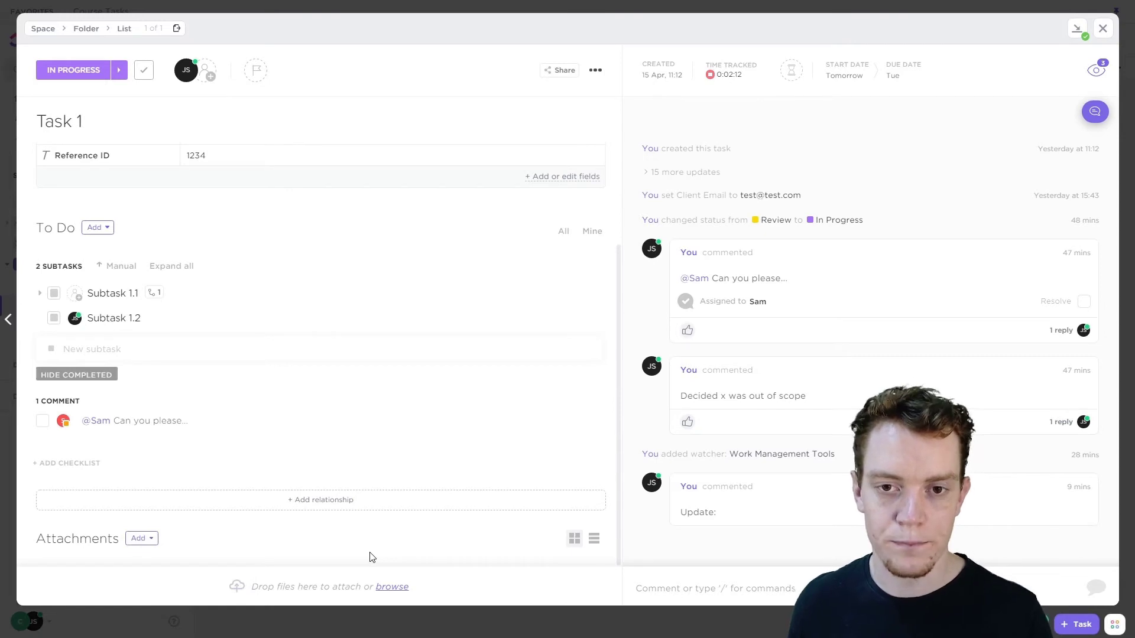
scroll(319, 467, "up", 5)
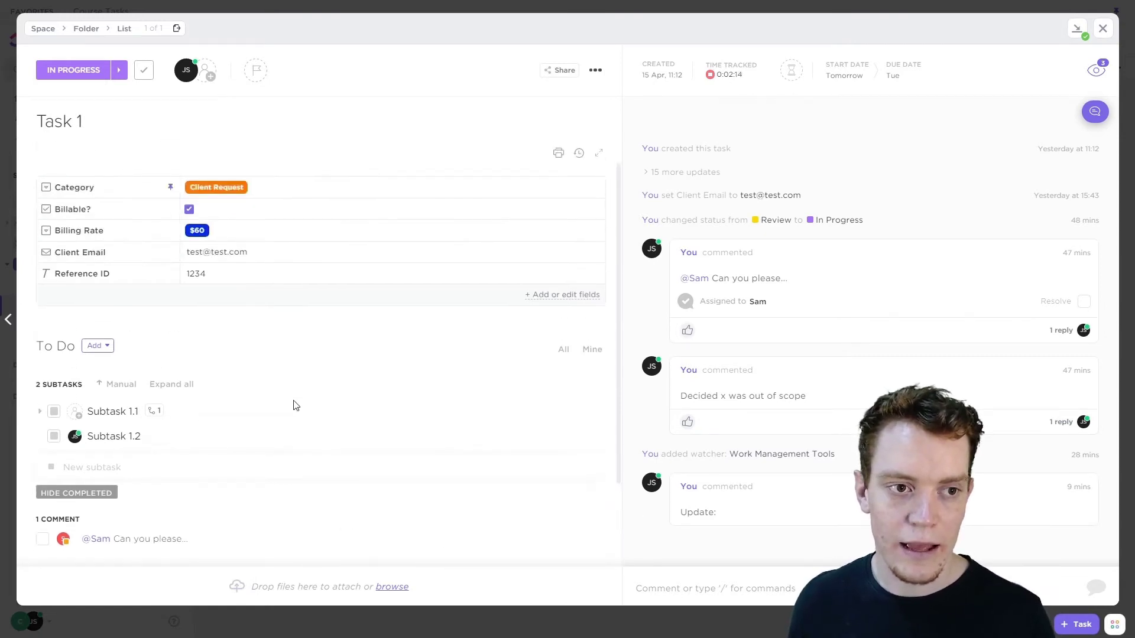
Change Task 1's status from IN PROGRESS to REVIEW.
left_click(74, 69)
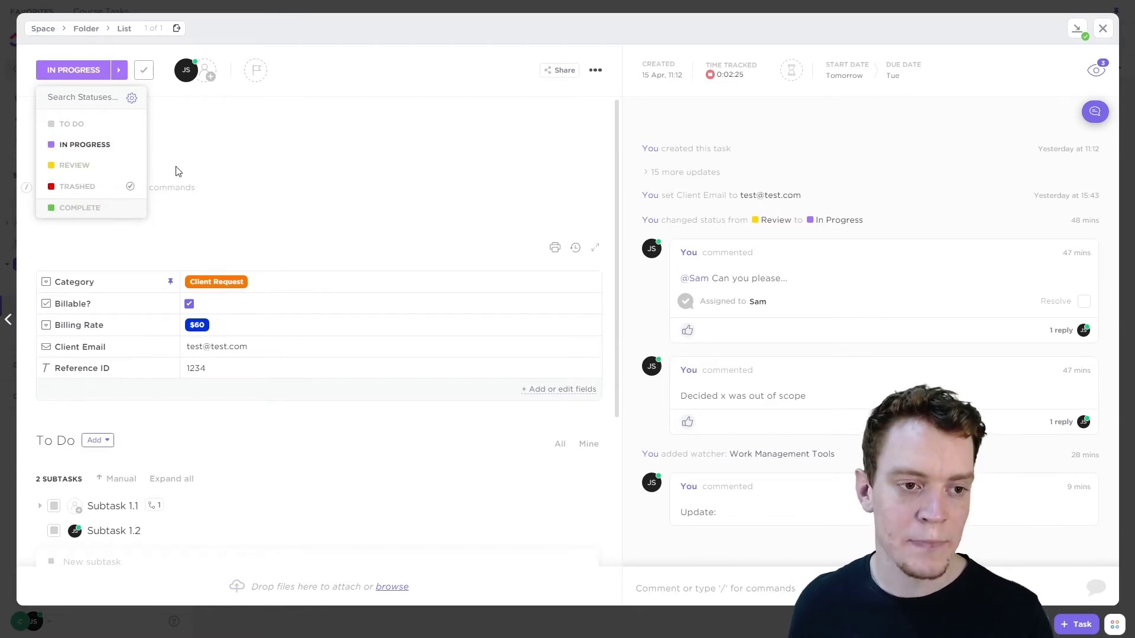
left_click(114, 176)
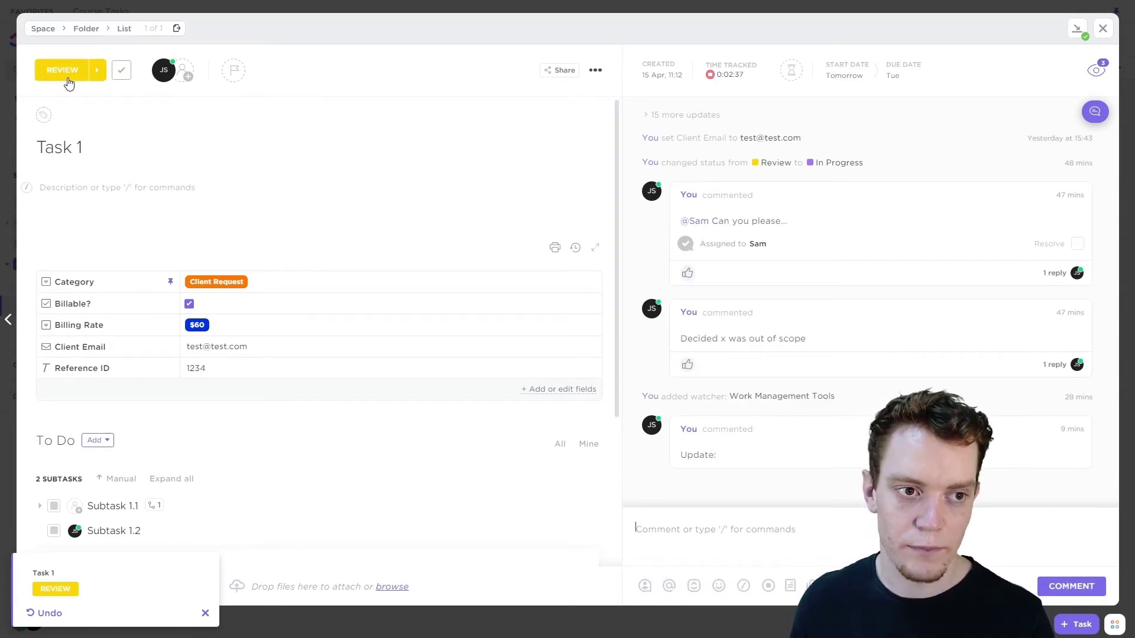
Add the teammate as Task 1's assignee and remove yourself.
left_click(184, 82)
left_click(203, 160)
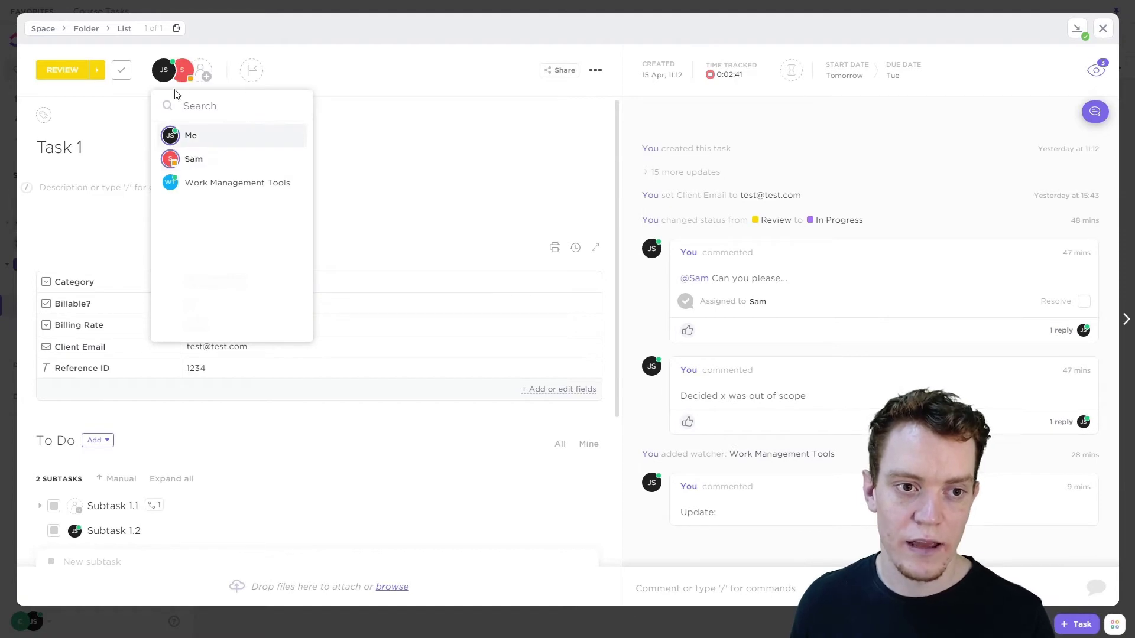
left_click(171, 135)
left_click(344, 77)
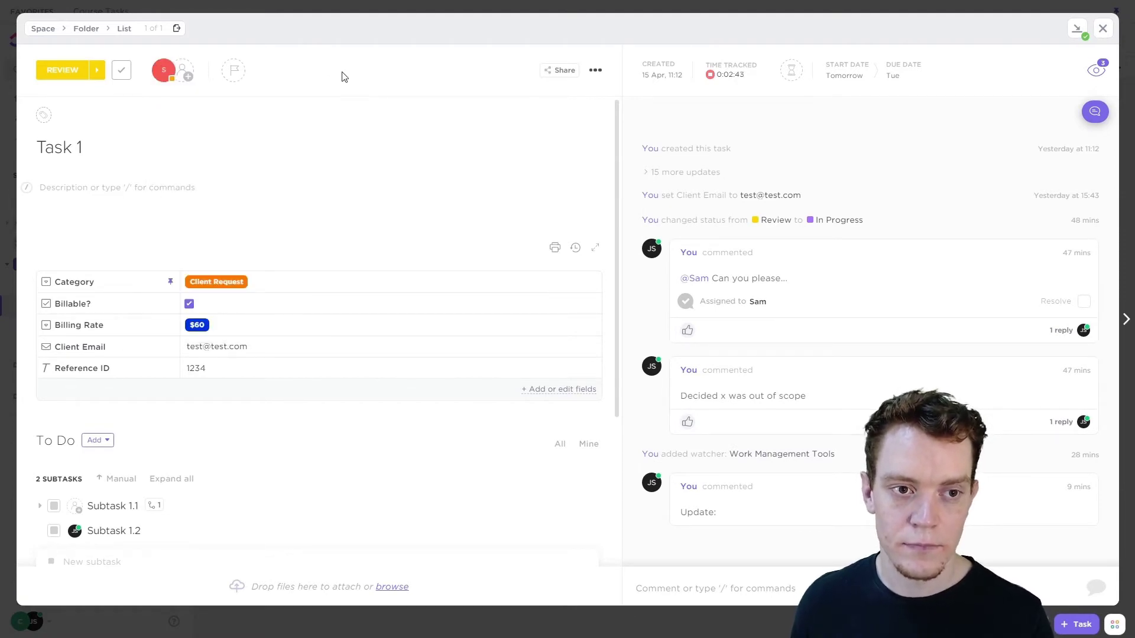
Post a comment mentioning the teammate: 'My part is done, ready for you!'.
left_click(649, 585)
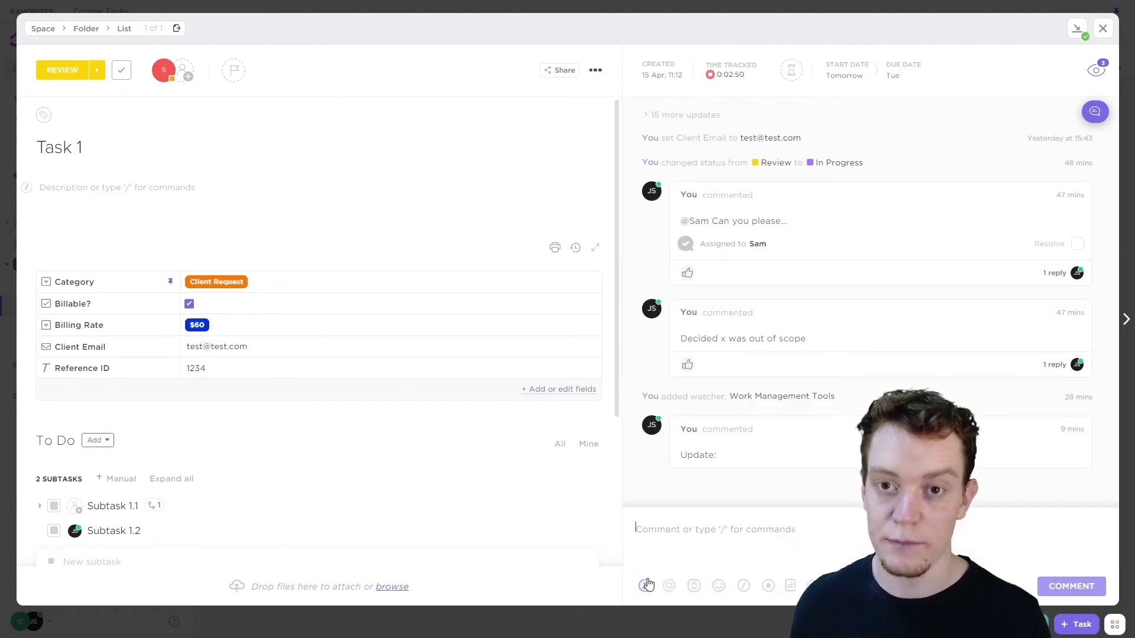
type("@s")
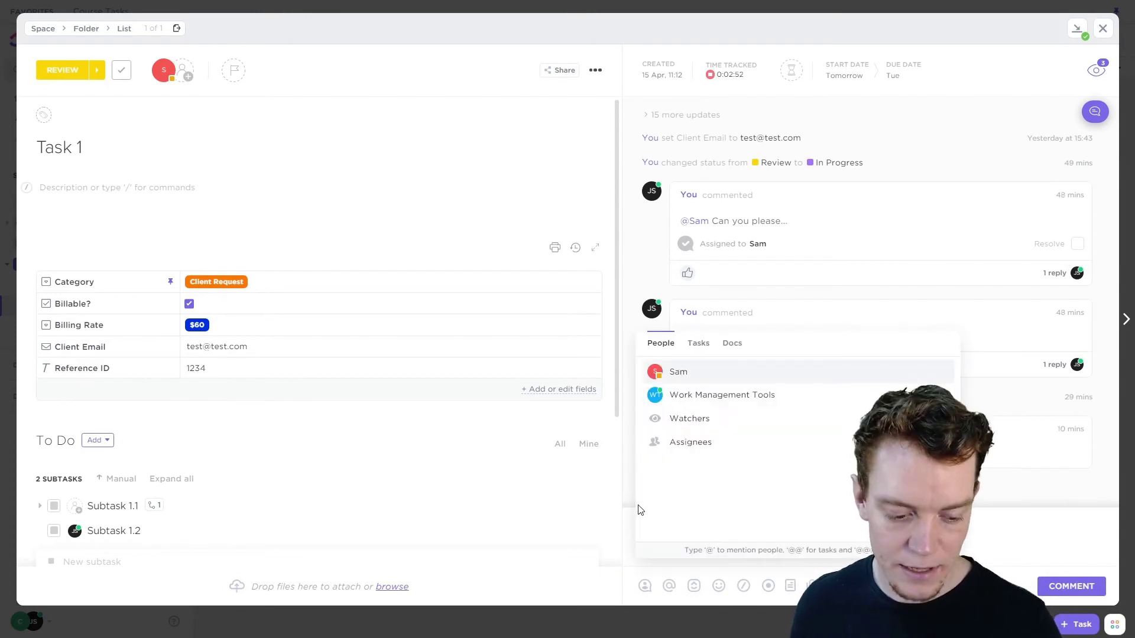
left_click(716, 377)
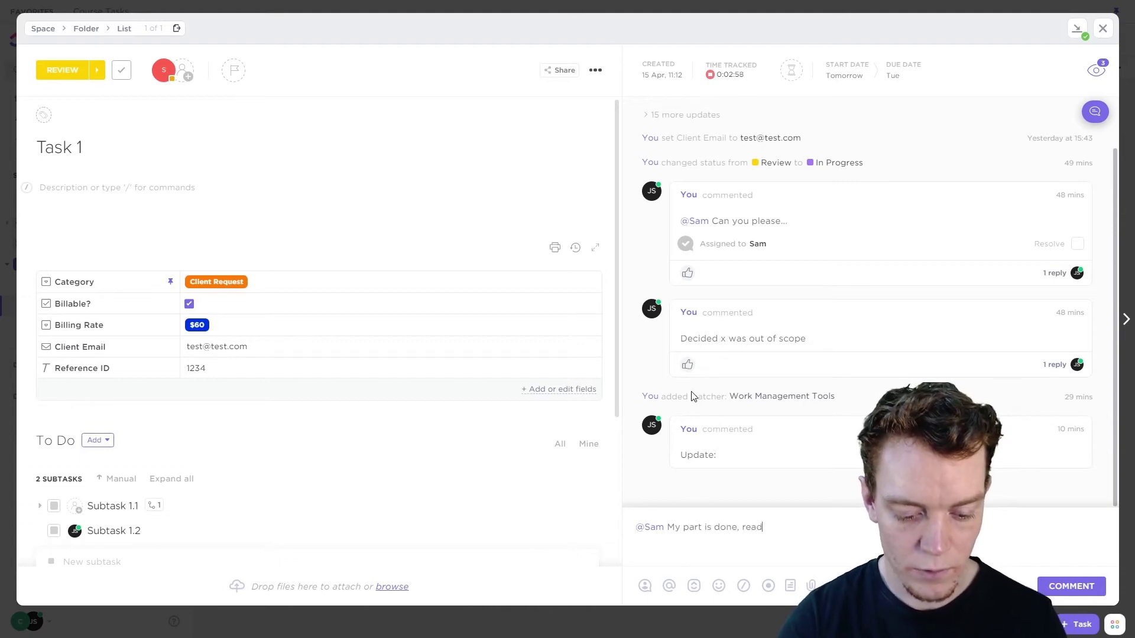
type("My part is done, ready for you!")
key("Return")
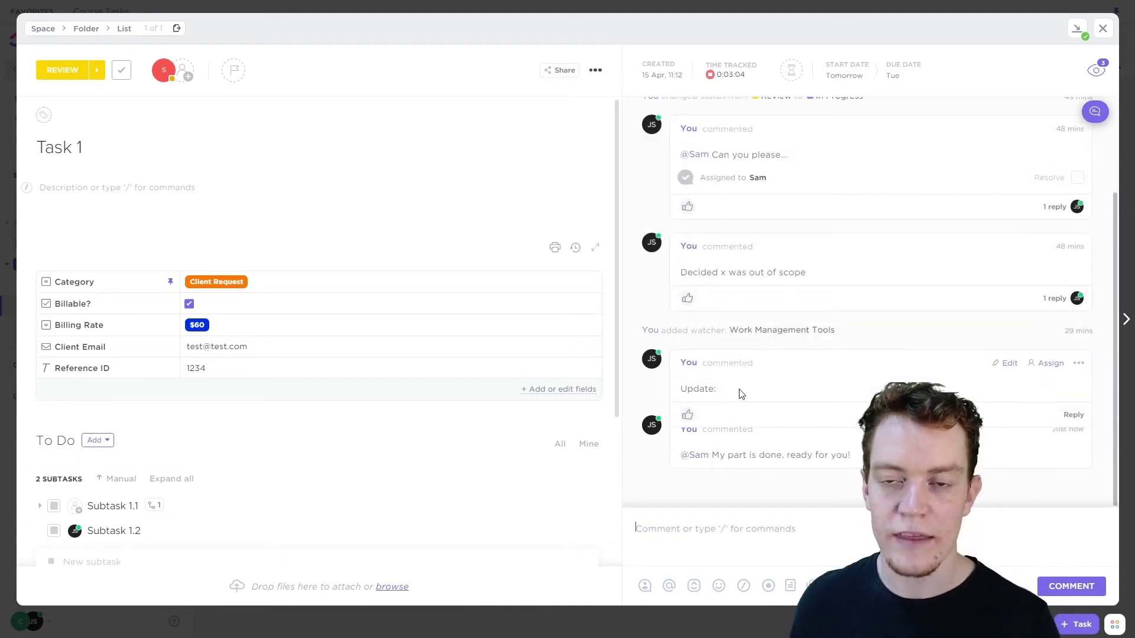
Remove yourself from Task 1's watchers and stop its timer at 0:03:30.
left_click(1096, 69)
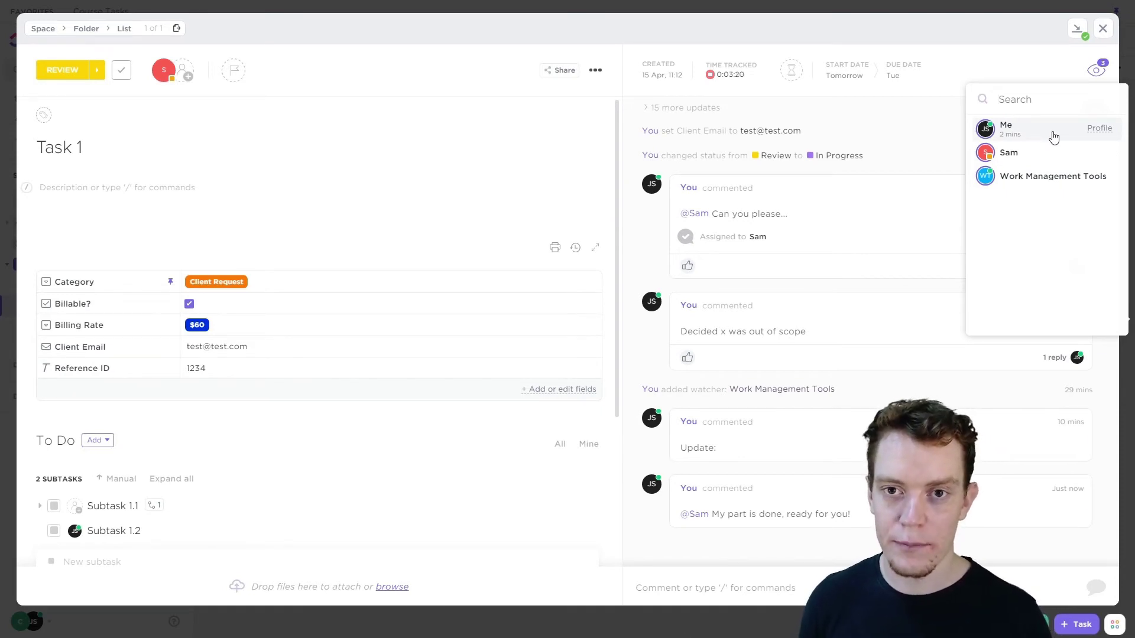
left_click(1053, 137)
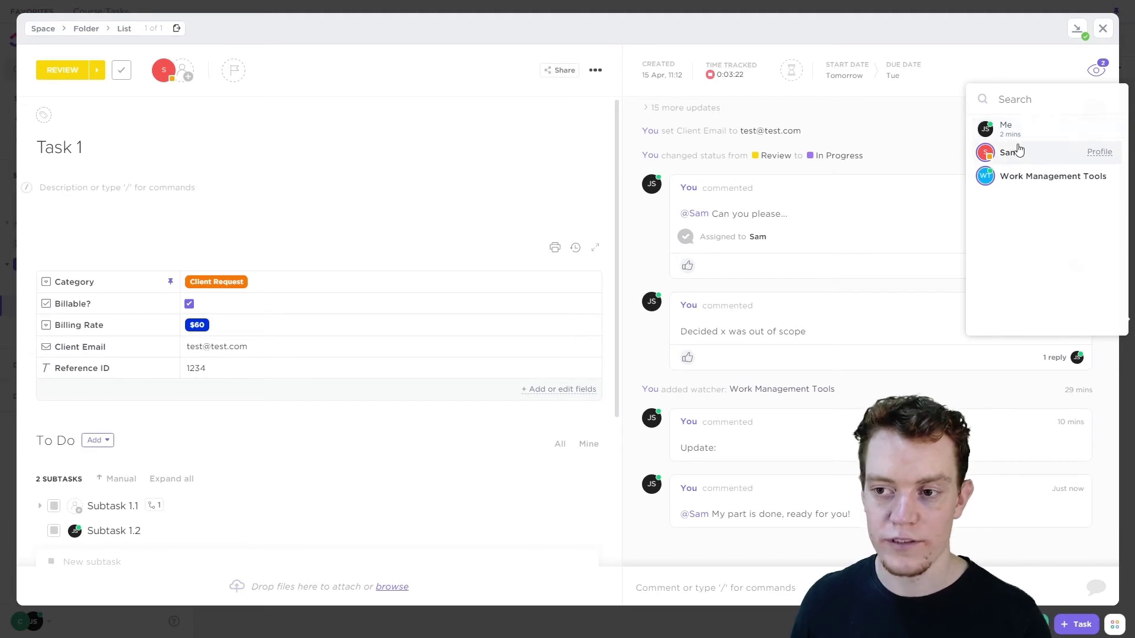
left_click(982, 68)
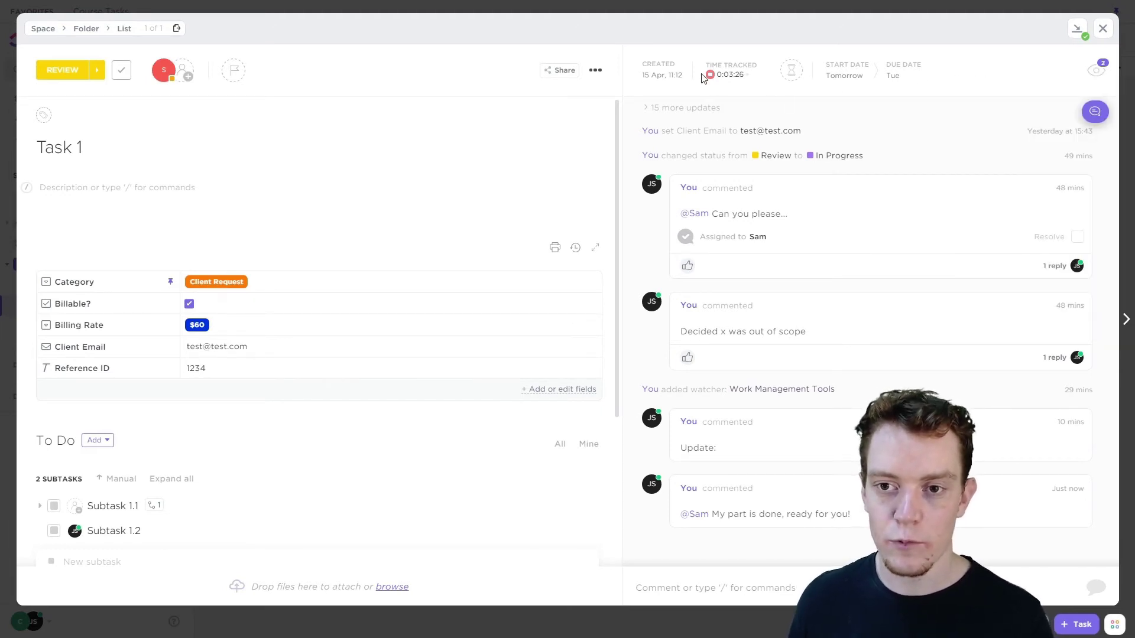
Close the Task 1 window to see both tasks under REVIEW in the List view.
left_click(1099, 30)
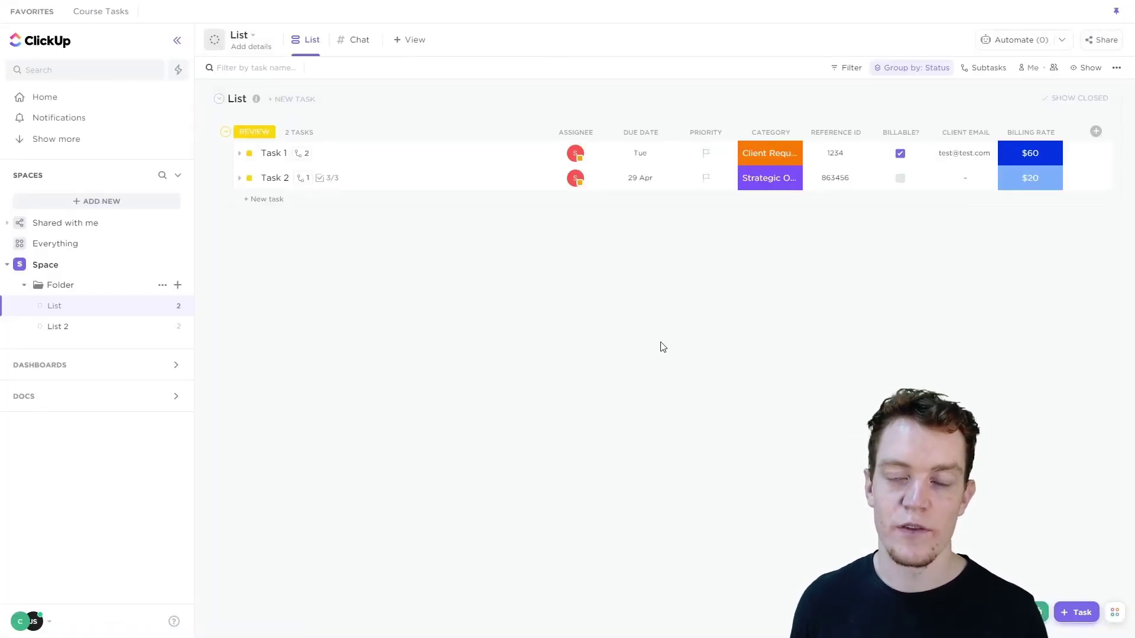